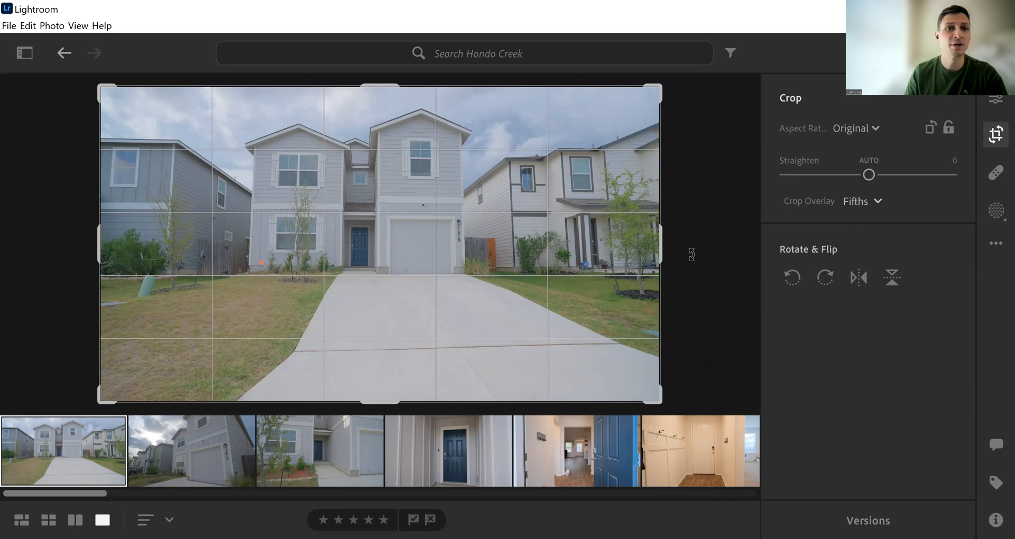
Step: Straighten the house exterior photo to +0.60 with the crop tool, then show its edit adjustments
{"action": "mouse_move", "coordinate": [696, 256]}
{"action": "left_mouse_down"}
{"action": "mouse_move", "coordinate": [691, 265]}
{"action": "mouse_move", "coordinate": [697, 243]}
{"action": "mouse_move", "coordinate": [692, 271]}
{"action": "mouse_move", "coordinate": [691, 256]}
{"action": "left_mouse_up"}
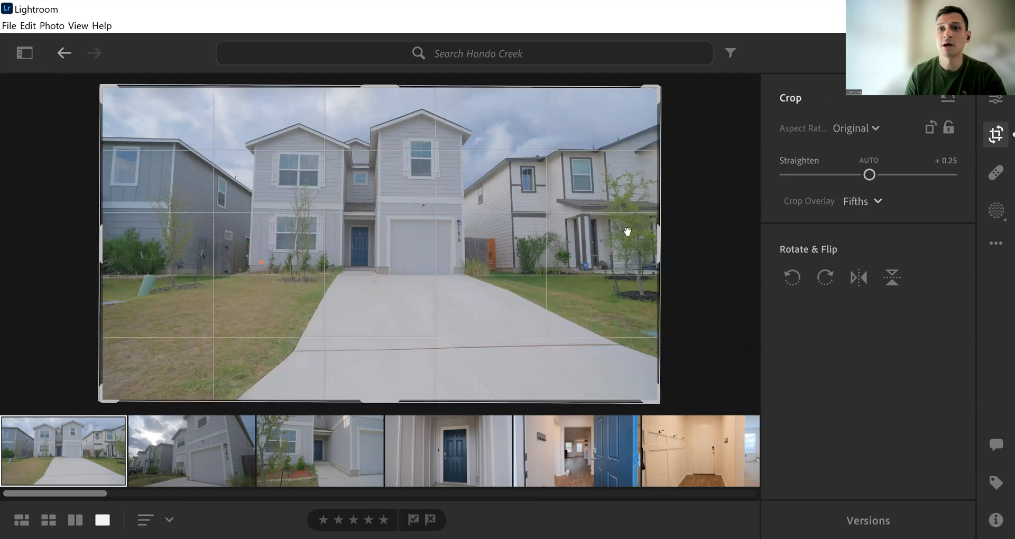
{"action": "left_click_drag", "start_coordinate": [683, 253], "coordinate": [684, 255]}
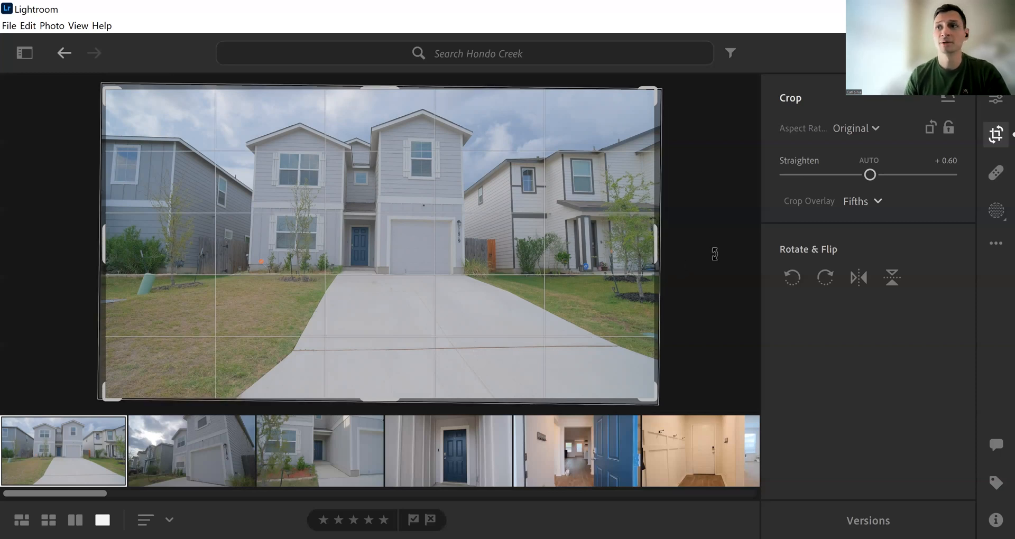
{"action": "left_click", "coordinate": [990, 140]}
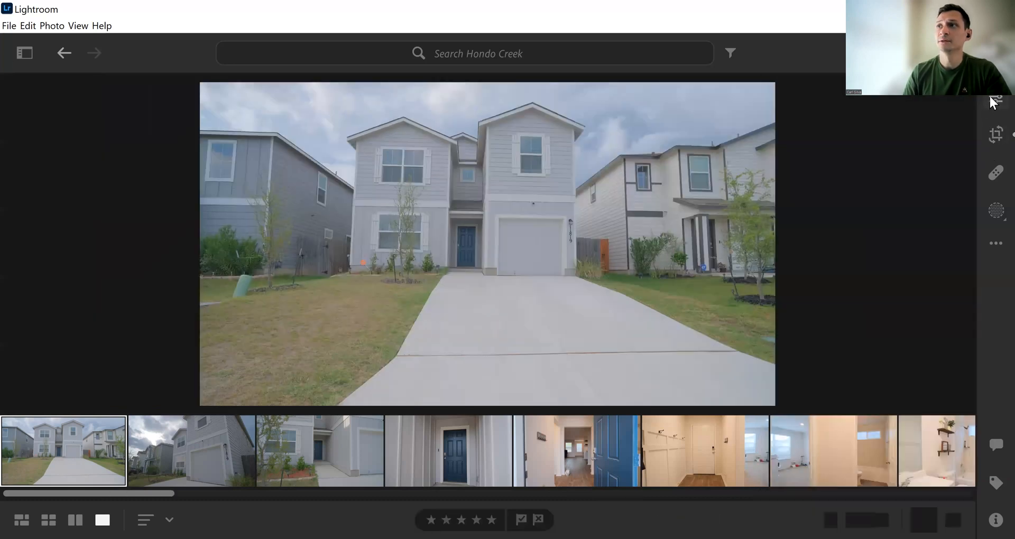
{"action": "left_click", "coordinate": [991, 99]}
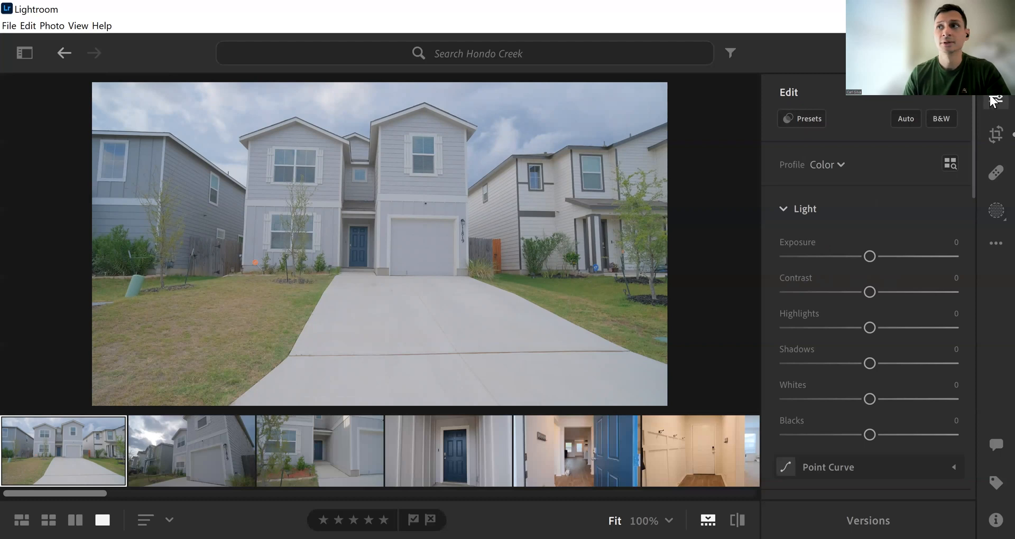
Step: Raise the photo's Exposure and set it to exactly +0.50, keeping the Light section expanded
{"action": "scroll", "coordinate": [870, 199], "scroll_direction": "down", "scroll_amount": 1}
{"action": "scroll", "coordinate": [874, 213], "scroll_direction": "down", "scroll_amount": 3}
{"action": "scroll", "coordinate": [875, 217], "scroll_direction": "down", "scroll_amount": 1}
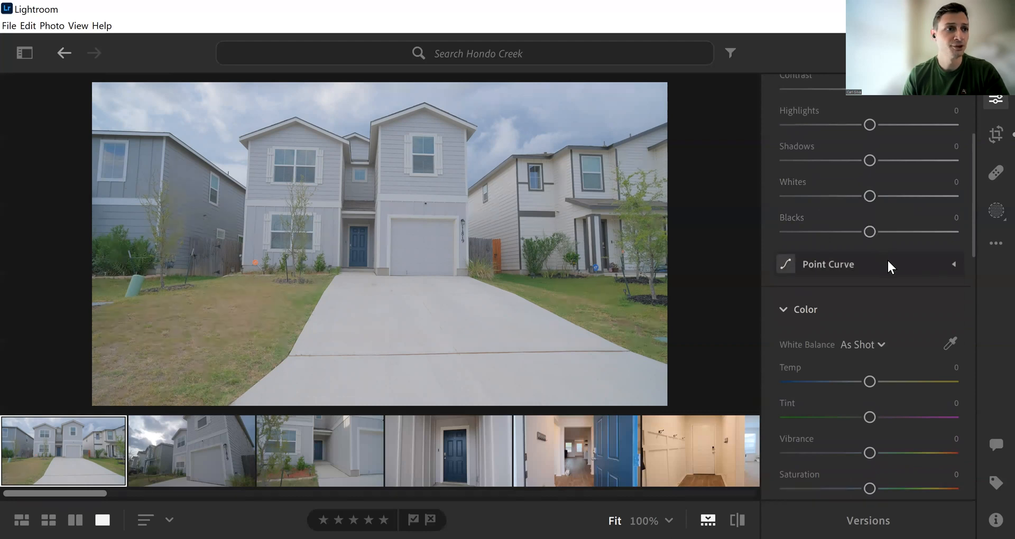
{"action": "scroll", "coordinate": [888, 261], "scroll_direction": "up", "scroll_amount": 1}
{"action": "scroll", "coordinate": [888, 263], "scroll_direction": "up", "scroll_amount": 4}
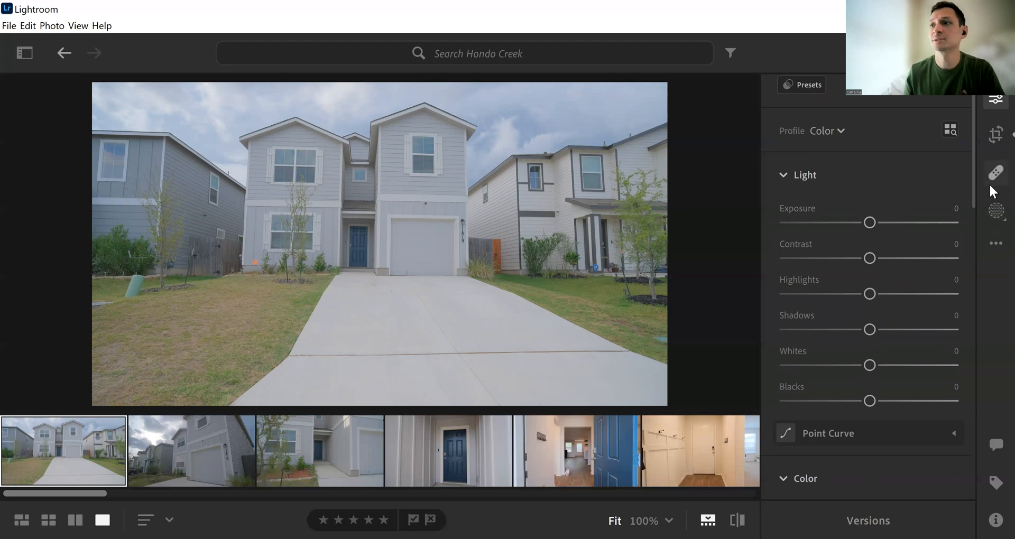
{"action": "mouse_move", "coordinate": [870, 222]}
{"action": "left_mouse_down"}
{"action": "mouse_move", "coordinate": [892, 225]}
{"action": "mouse_move", "coordinate": [879, 224]}
{"action": "left_mouse_up"}
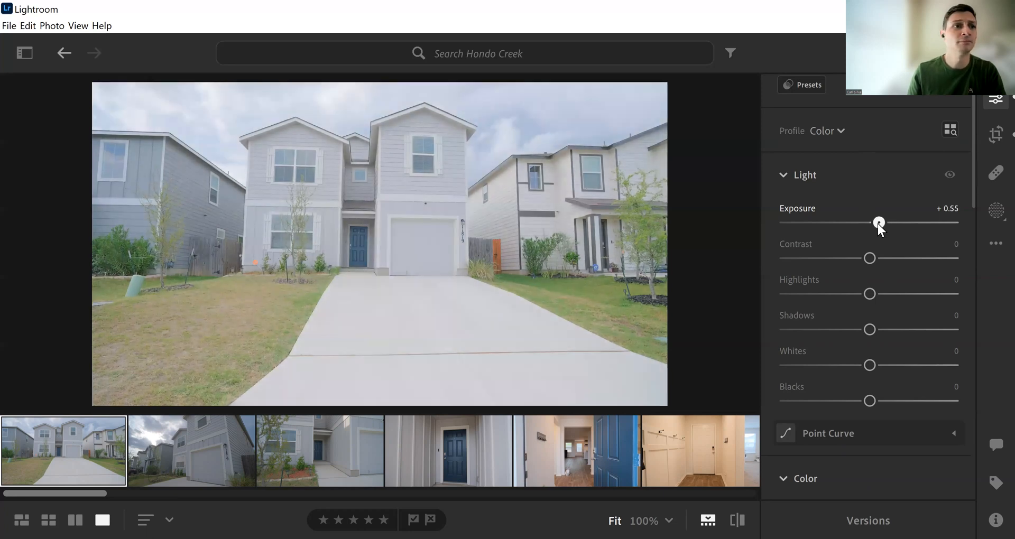
{"action": "mouse_move", "coordinate": [880, 224]}
{"action": "left_mouse_down"}
{"action": "mouse_move", "coordinate": [869, 224]}
{"action": "mouse_move", "coordinate": [878, 224]}
{"action": "left_mouse_up"}
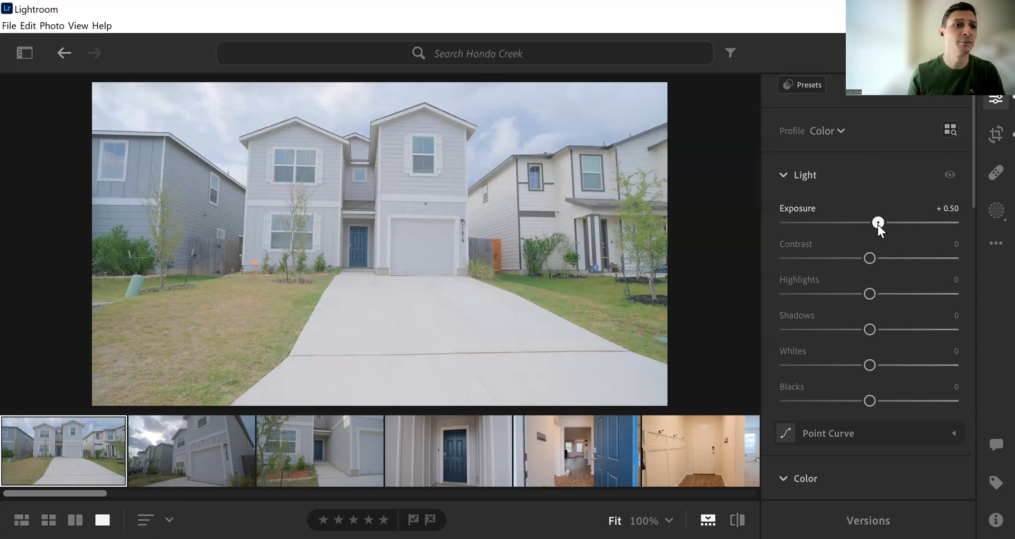
{"action": "left_click_drag", "start_coordinate": [878, 225], "coordinate": [894, 223]}
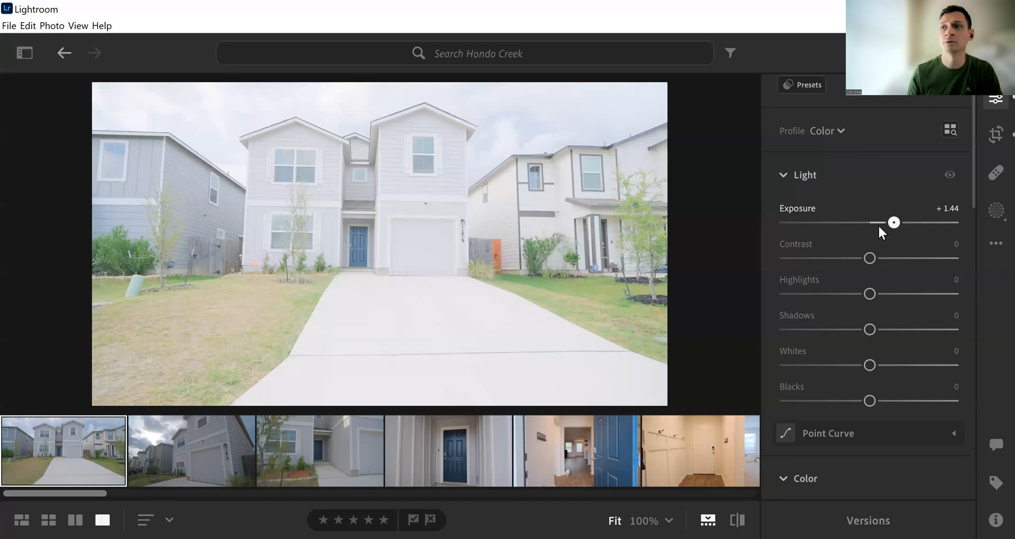
{"action": "left_click", "coordinate": [878, 224]}
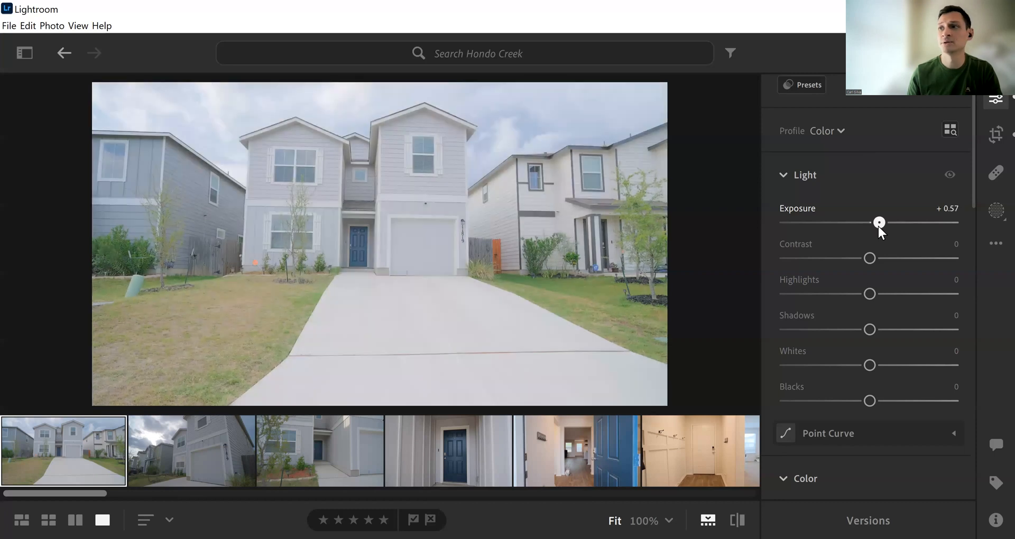
{"action": "left_click", "coordinate": [946, 209]}
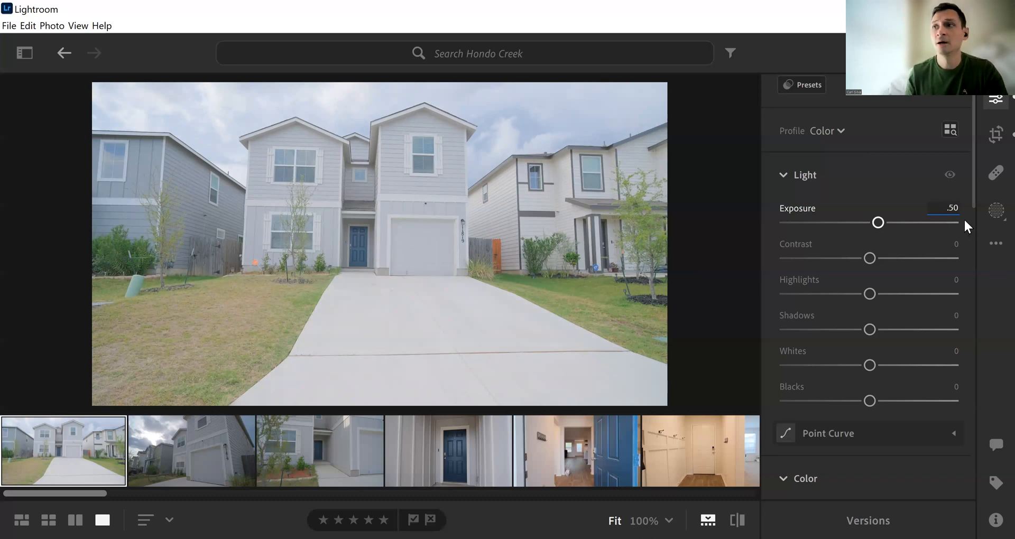
{"action": "left_click", "coordinate": [921, 191]}
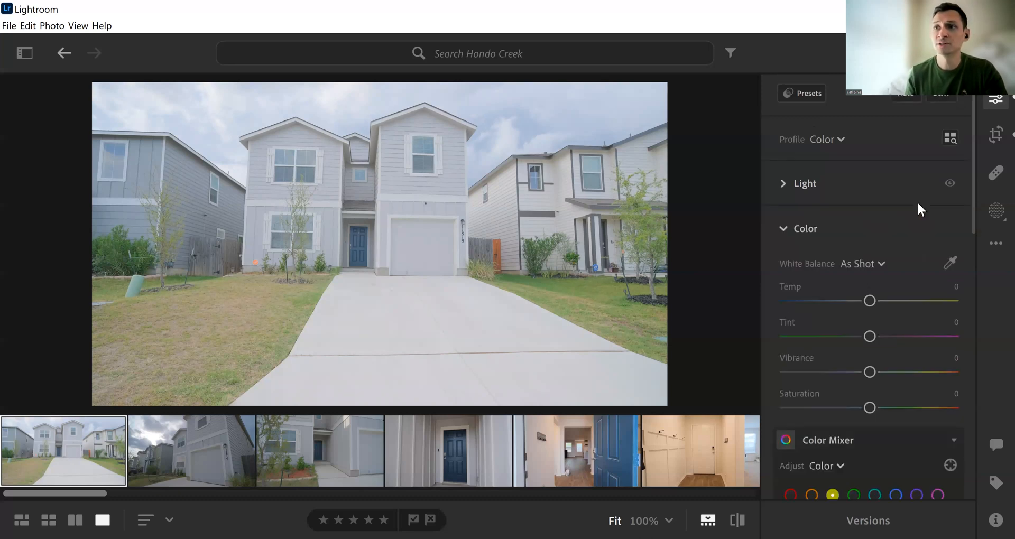
{"action": "left_click", "coordinate": [858, 191]}
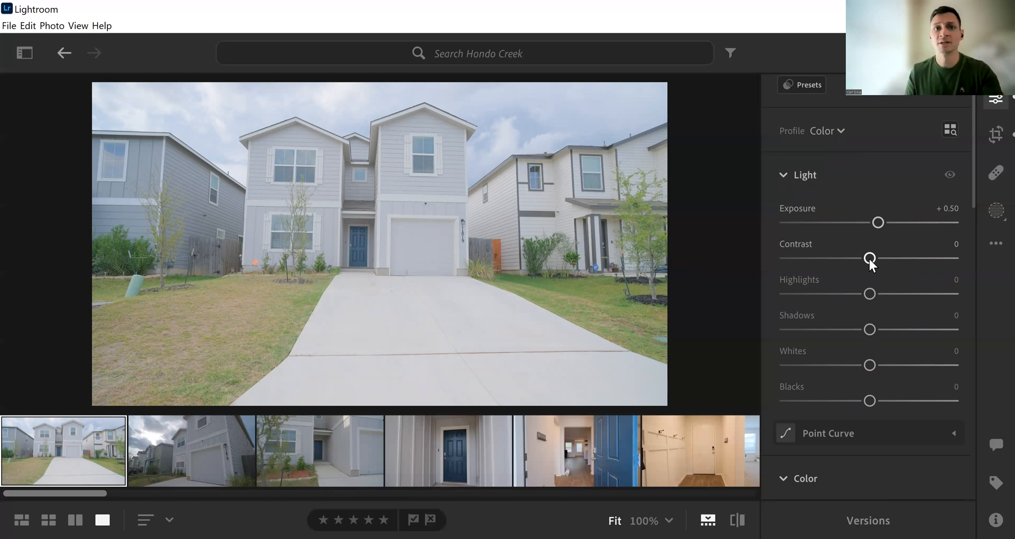
Step: Set the photo's Contrast to +15 and its Shadows to +50
{"action": "left_click_drag", "start_coordinate": [870, 259], "coordinate": [887, 261]}
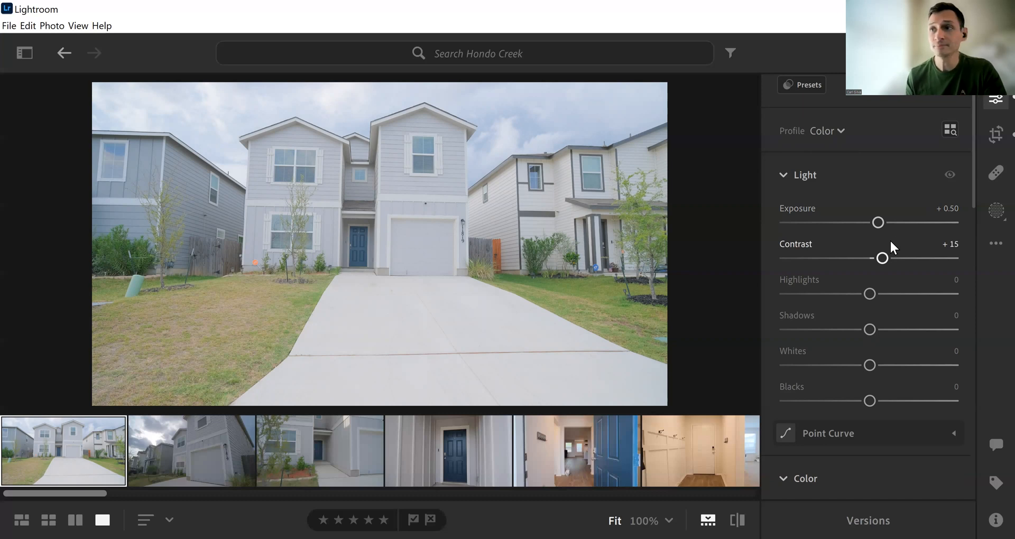
{"action": "scroll", "coordinate": [890, 269], "scroll_direction": "down", "scroll_amount": 1}
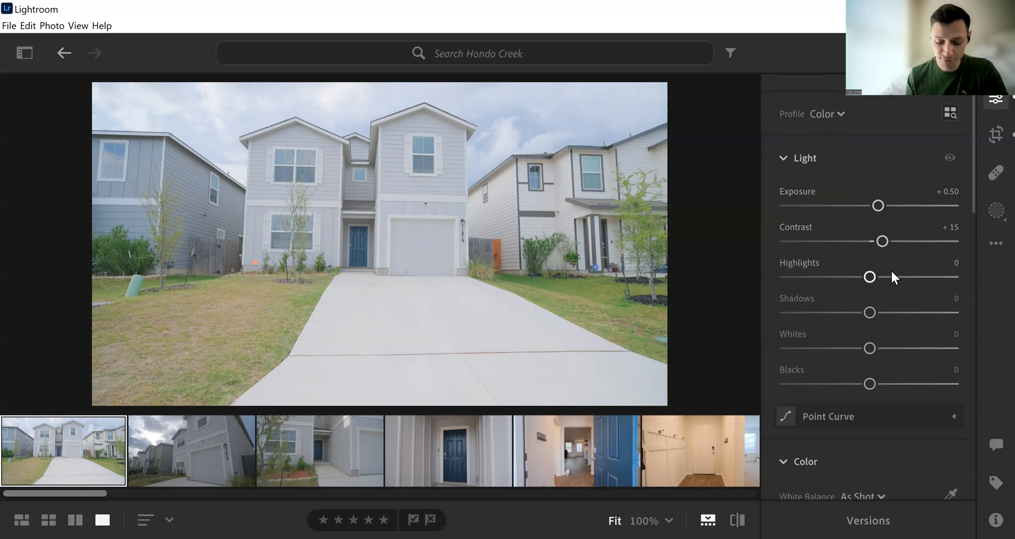
{"action": "scroll", "coordinate": [890, 277], "scroll_direction": "down", "scroll_amount": 2}
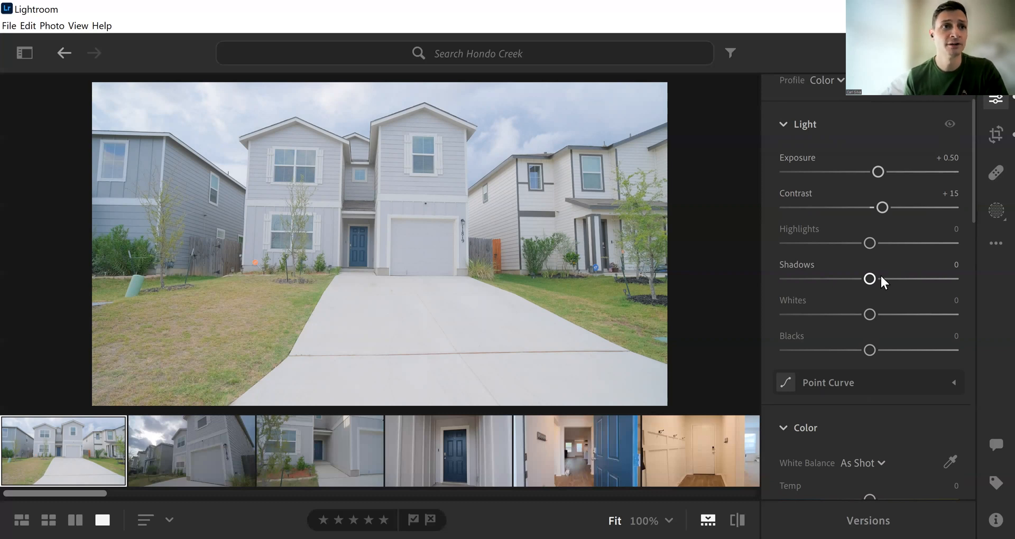
{"action": "left_click_drag", "start_coordinate": [874, 280], "coordinate": [913, 288]}
{"action": "left_click", "coordinate": [951, 265]}
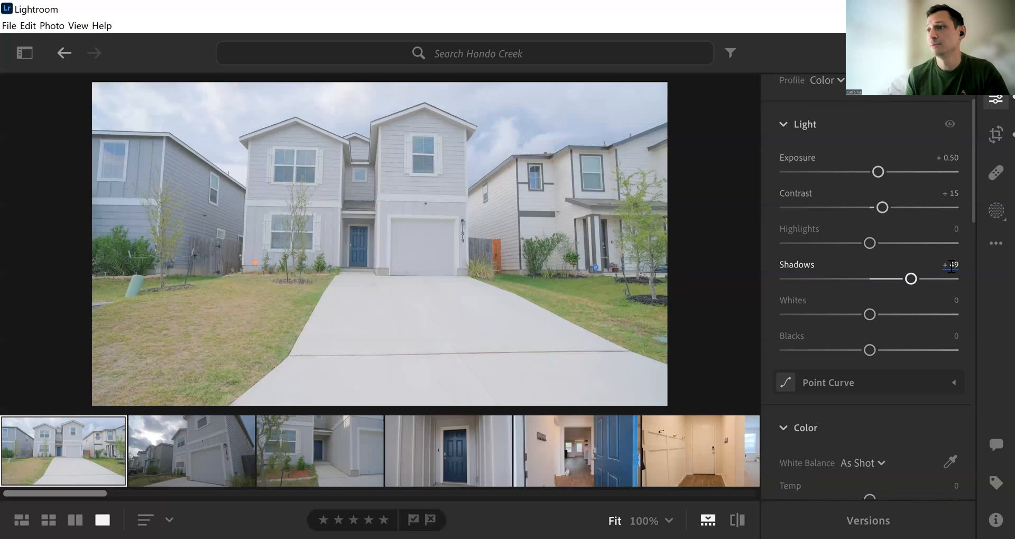
{"action": "type", "text": "50"}
{"action": "key", "text": "Return"}
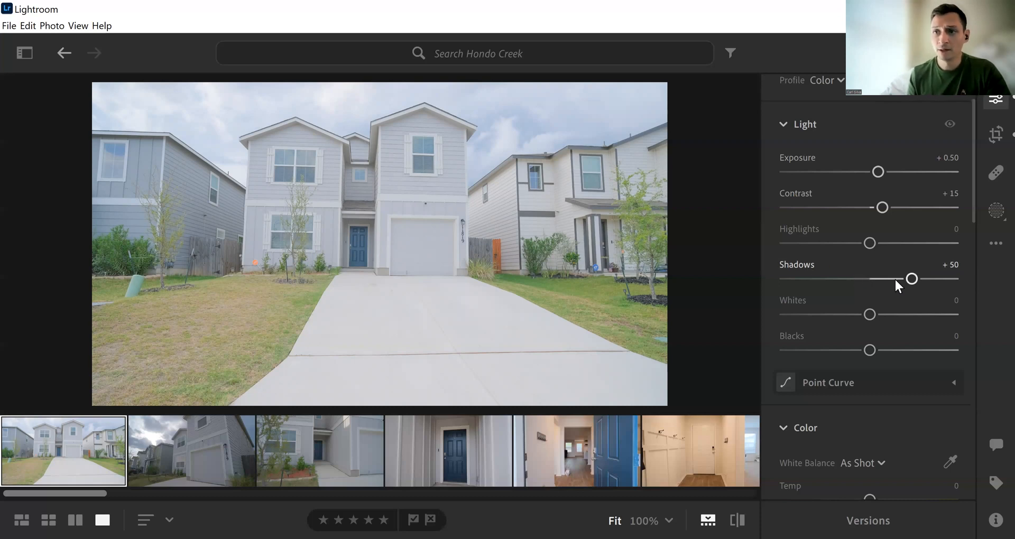
Step: Raise the photo's Whites to +80 and reset its Exposure to 0
{"action": "scroll", "coordinate": [896, 286], "scroll_direction": "down", "scroll_amount": 1}
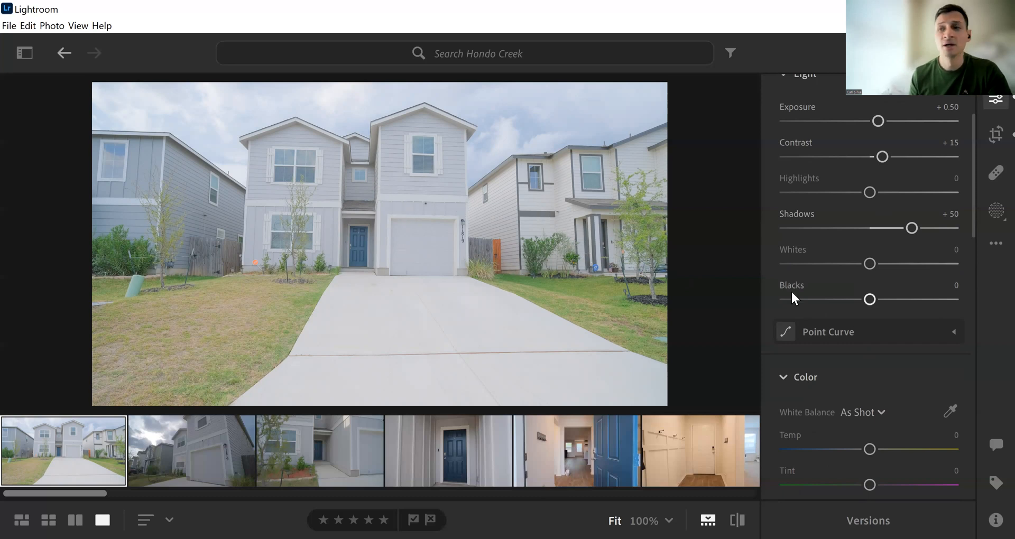
{"action": "left_click_drag", "start_coordinate": [869, 265], "coordinate": [941, 272]}
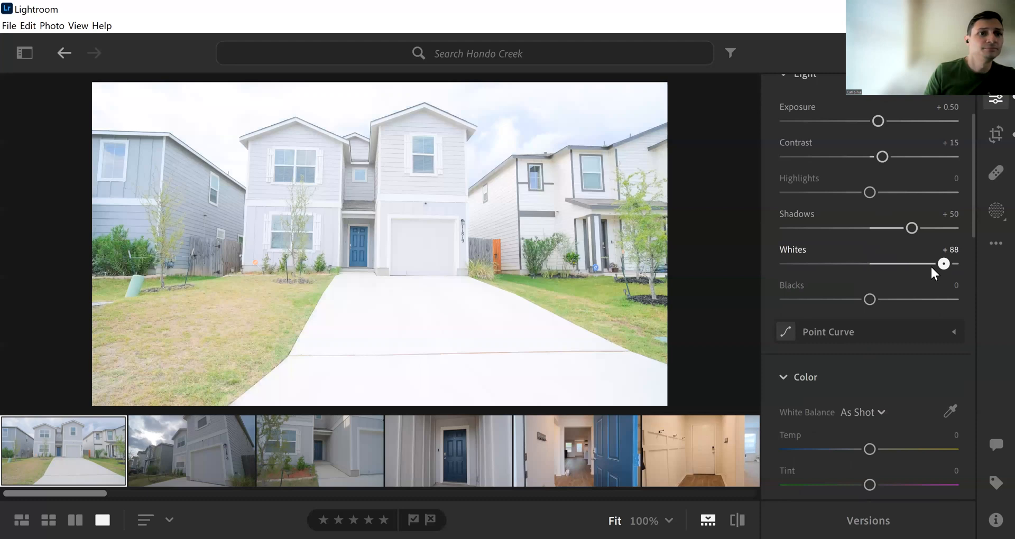
{"action": "mouse_move", "coordinate": [940, 268]}
{"action": "left_mouse_down"}
{"action": "mouse_move", "coordinate": [919, 268]}
{"action": "mouse_move", "coordinate": [940, 273]}
{"action": "left_mouse_up"}
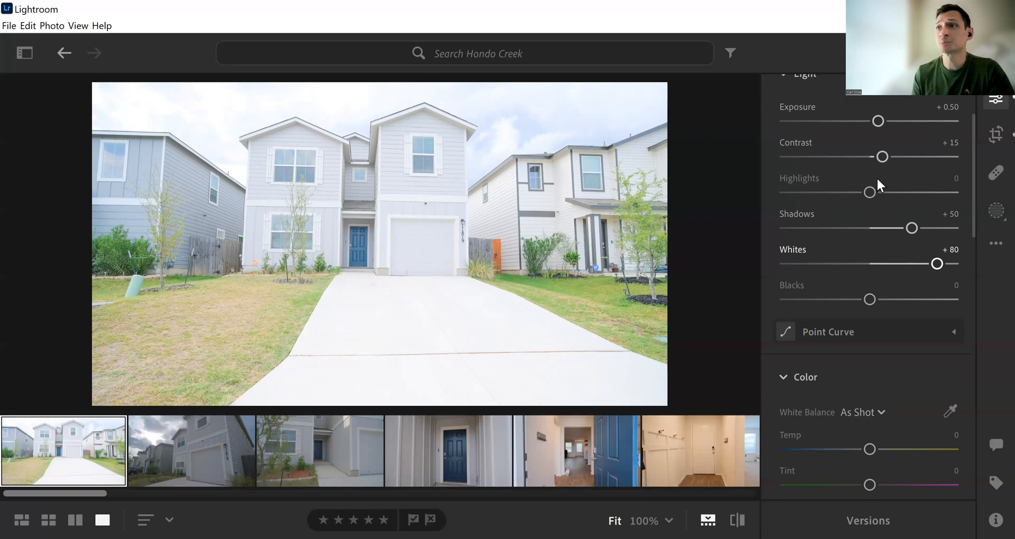
{"action": "scroll", "coordinate": [878, 180], "scroll_direction": "up", "scroll_amount": 1}
{"action": "left_click_drag", "start_coordinate": [878, 174], "coordinate": [870, 174]}
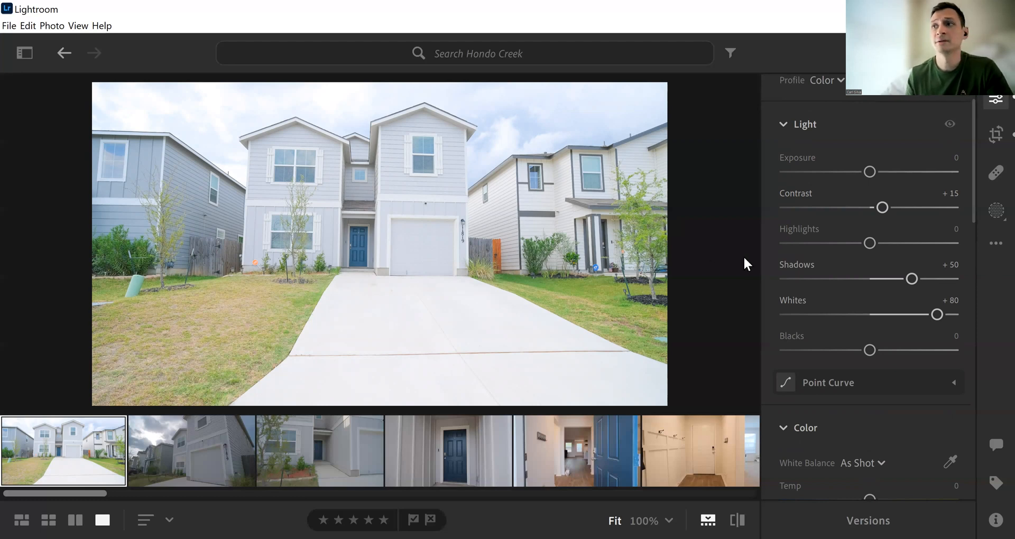
Step: Set the photo's Vibrance to +15 in the Color adjustments
{"action": "scroll", "coordinate": [869, 265], "scroll_direction": "down", "scroll_amount": 3}
{"action": "scroll", "coordinate": [869, 271], "scroll_direction": "down", "scroll_amount": 2}
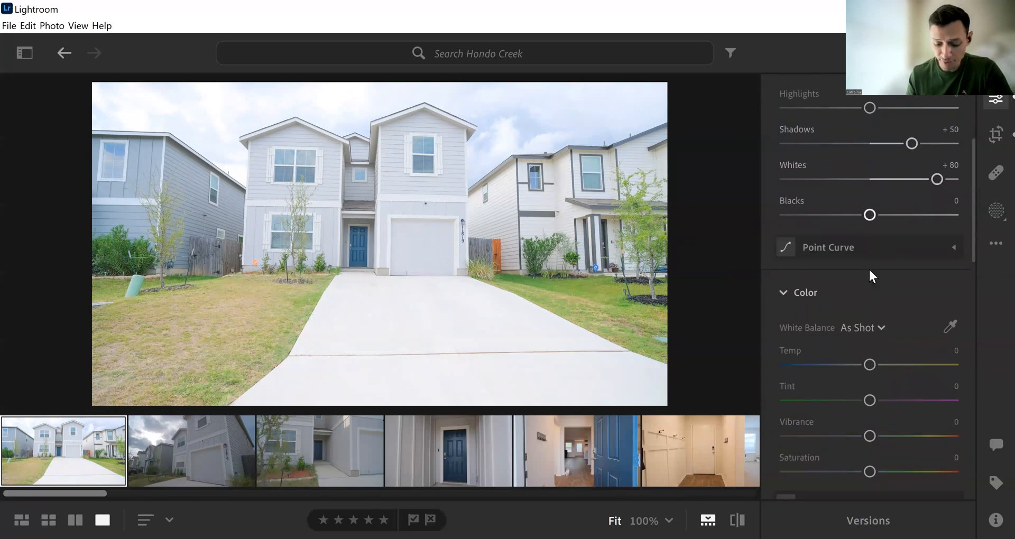
{"action": "scroll", "coordinate": [899, 256], "scroll_direction": "down", "scroll_amount": 3}
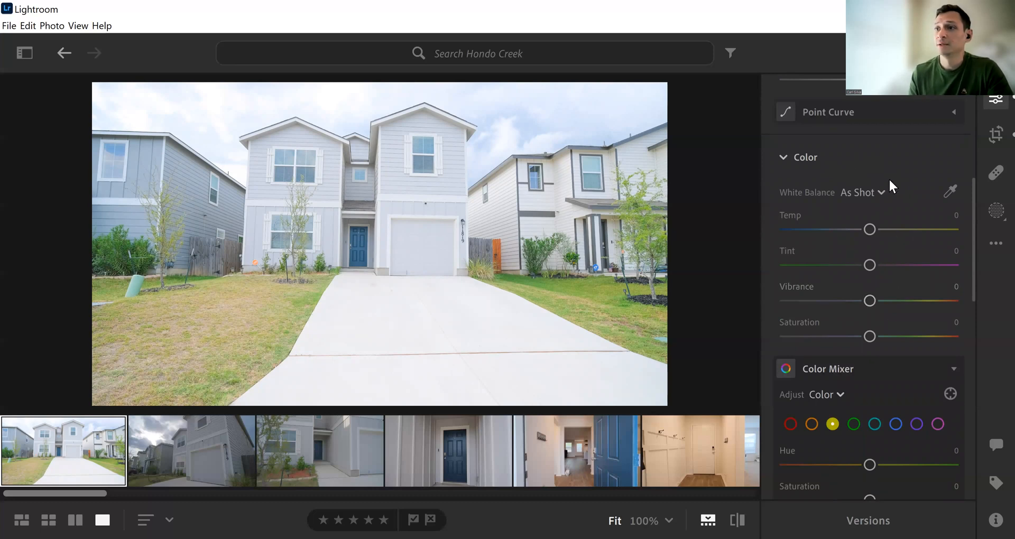
{"action": "scroll", "coordinate": [890, 178], "scroll_direction": "down", "scroll_amount": 1}
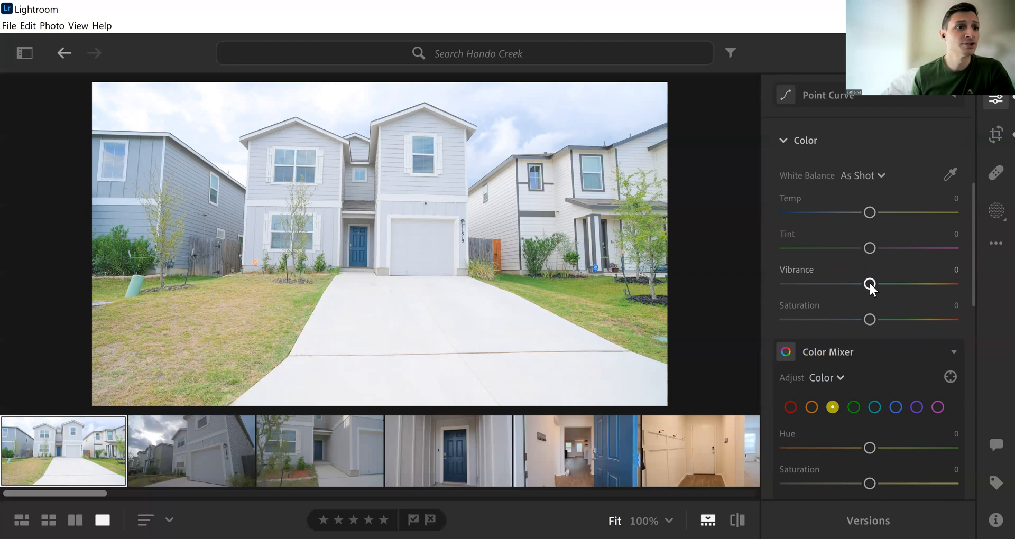
{"action": "left_click_drag", "start_coordinate": [870, 283], "coordinate": [880, 283]}
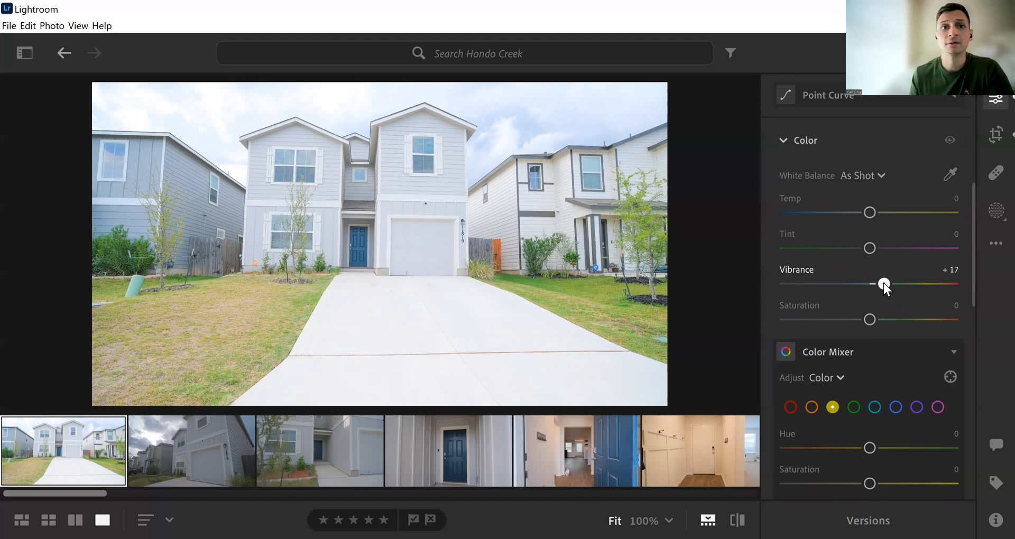
{"action": "mouse_move", "coordinate": [883, 284]}
{"action": "left_mouse_down"}
{"action": "mouse_move", "coordinate": [847, 284]}
{"action": "mouse_move", "coordinate": [880, 285]}
{"action": "left_mouse_up"}
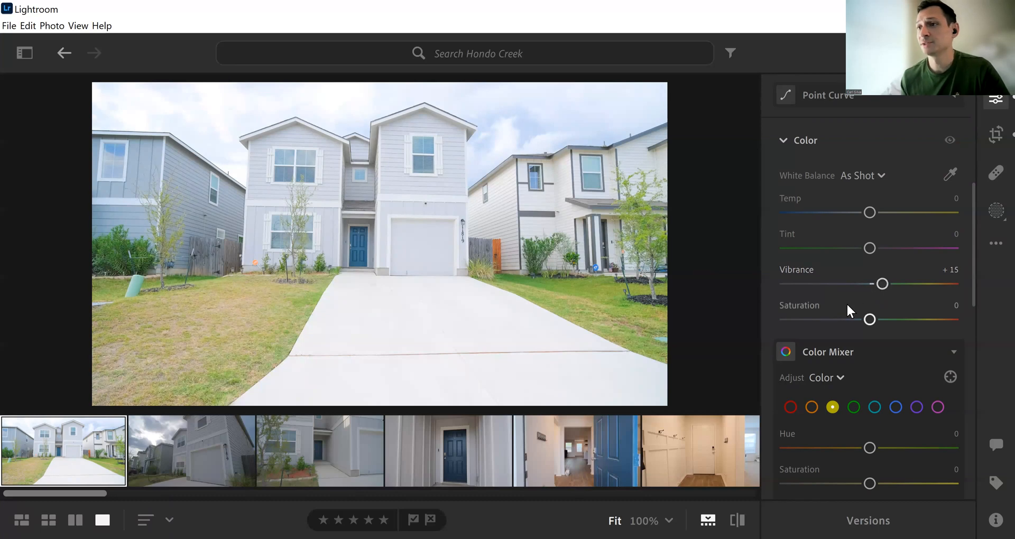
Step: Collapse the Color Mixer and Light adjustments, and try collapsing and reopening the Color section
{"action": "scroll", "coordinate": [827, 290], "scroll_direction": "down", "scroll_amount": 2}
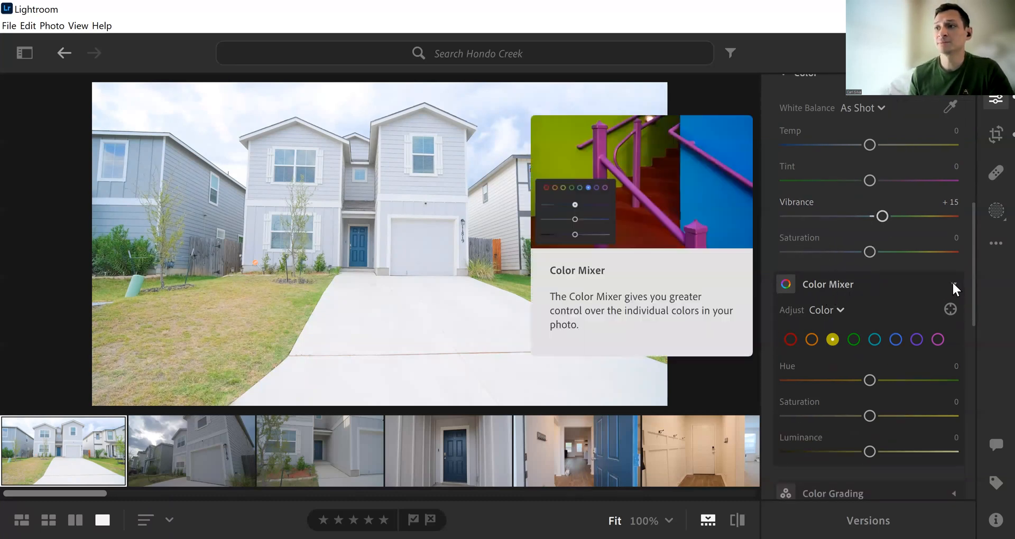
{"action": "left_click", "coordinate": [954, 284]}
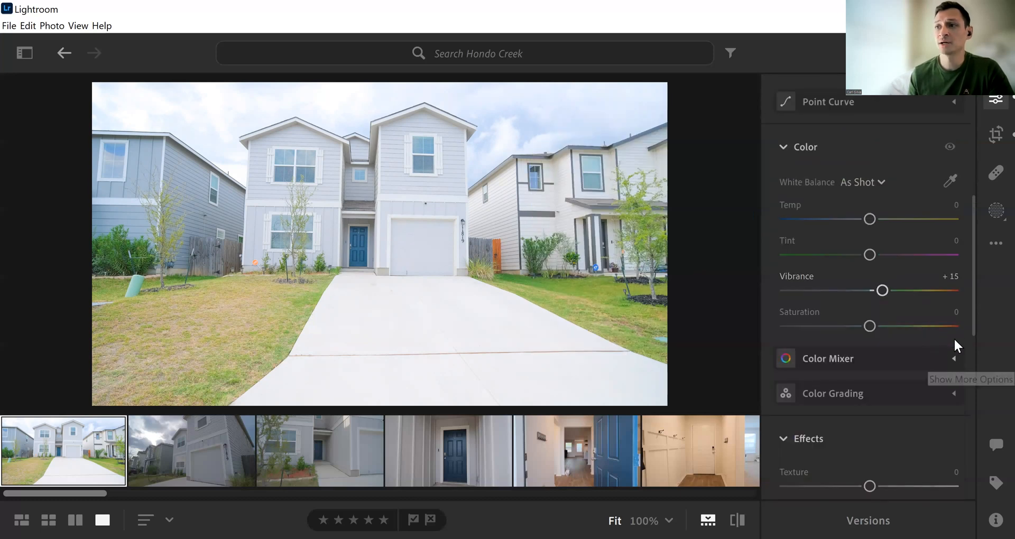
{"action": "left_click", "coordinate": [954, 284]}
{"action": "scroll", "coordinate": [889, 309], "scroll_direction": "up", "scroll_amount": 2}
{"action": "scroll", "coordinate": [889, 308], "scroll_direction": "up", "scroll_amount": 3}
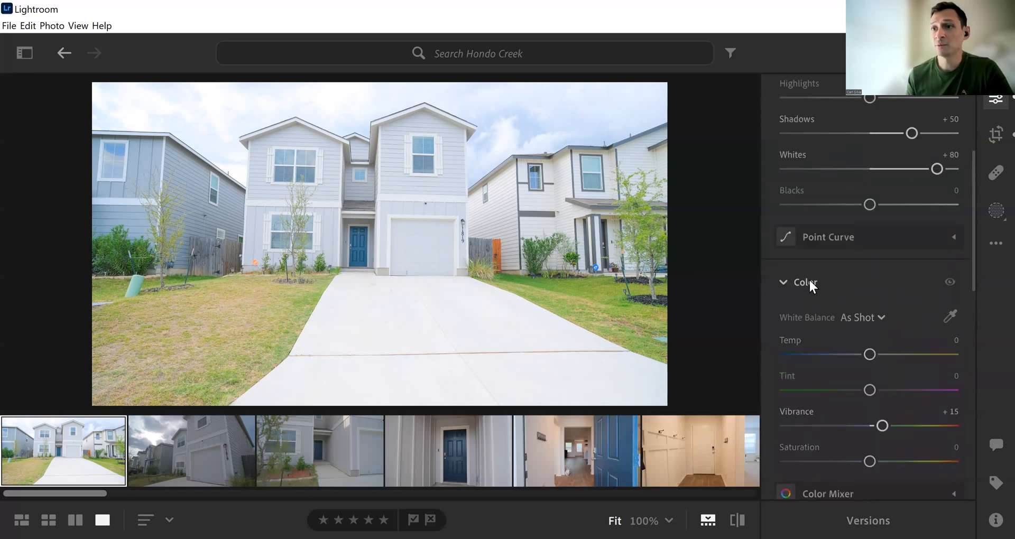
{"action": "scroll", "coordinate": [793, 278], "scroll_direction": "up", "scroll_amount": 3}
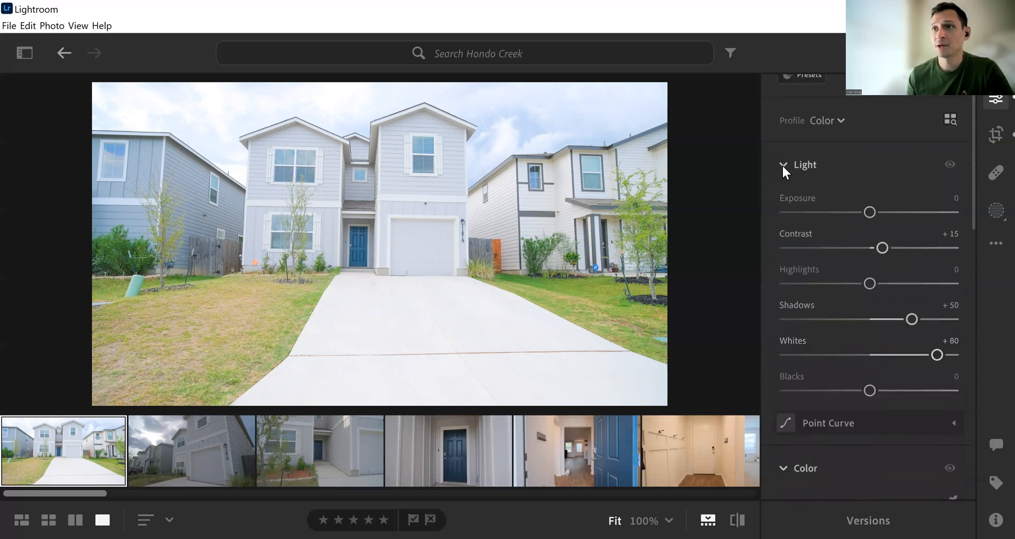
{"action": "left_click", "coordinate": [783, 166]}
{"action": "left_click", "coordinate": [783, 223]}
{"action": "left_click", "coordinate": [783, 236]}
Step: Expand the Color Mixer and set the Luminance of the yellow range to +50
{"action": "scroll", "coordinate": [855, 268], "scroll_direction": "down", "scroll_amount": 2}
{"action": "left_click", "coordinate": [926, 327]}
{"action": "scroll", "coordinate": [876, 328], "scroll_direction": "down", "scroll_amount": 2}
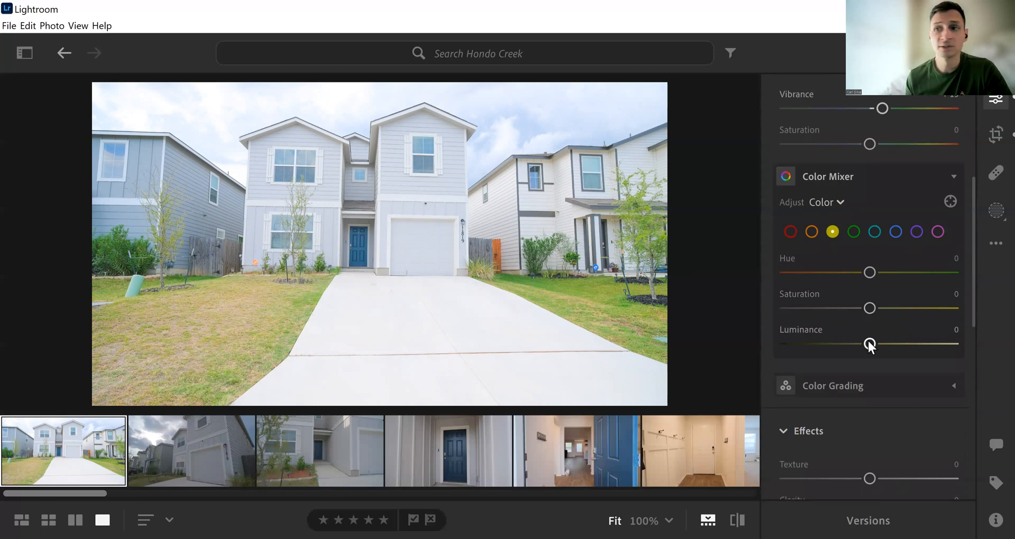
{"action": "left_click_drag", "start_coordinate": [870, 341], "coordinate": [918, 367]}
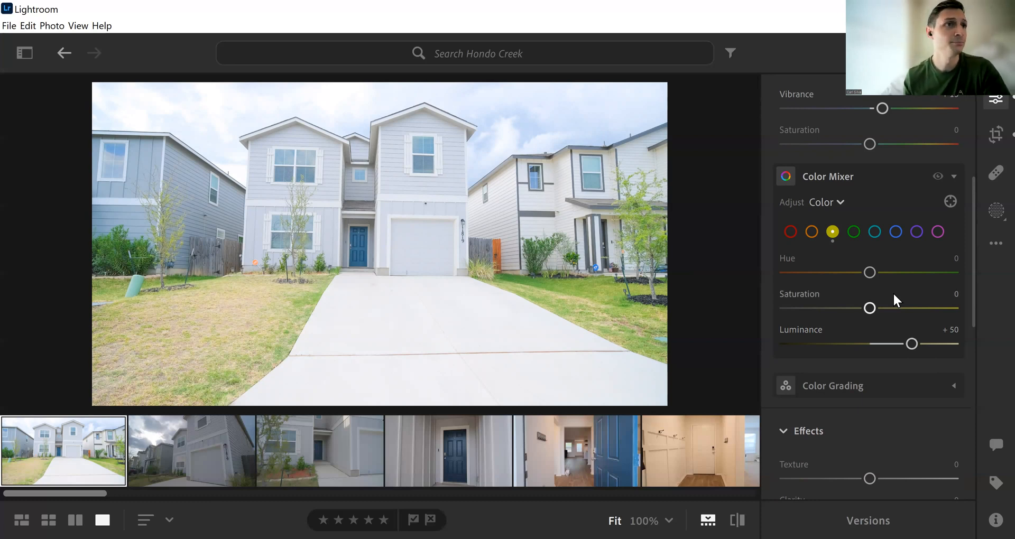
{"action": "scroll", "coordinate": [852, 318], "scroll_direction": "down", "scroll_amount": 4}
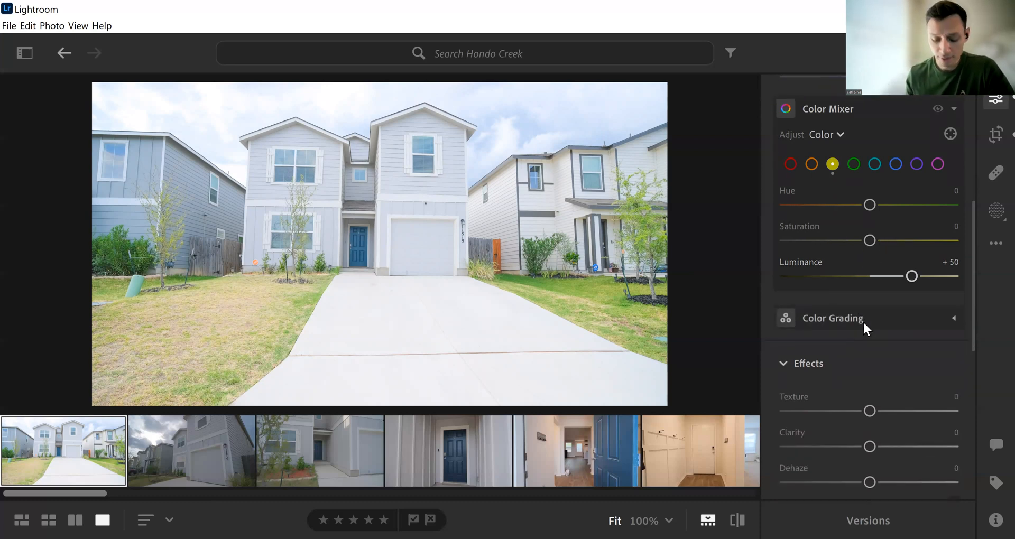
{"action": "scroll", "coordinate": [857, 326], "scroll_direction": "down", "scroll_amount": 2}
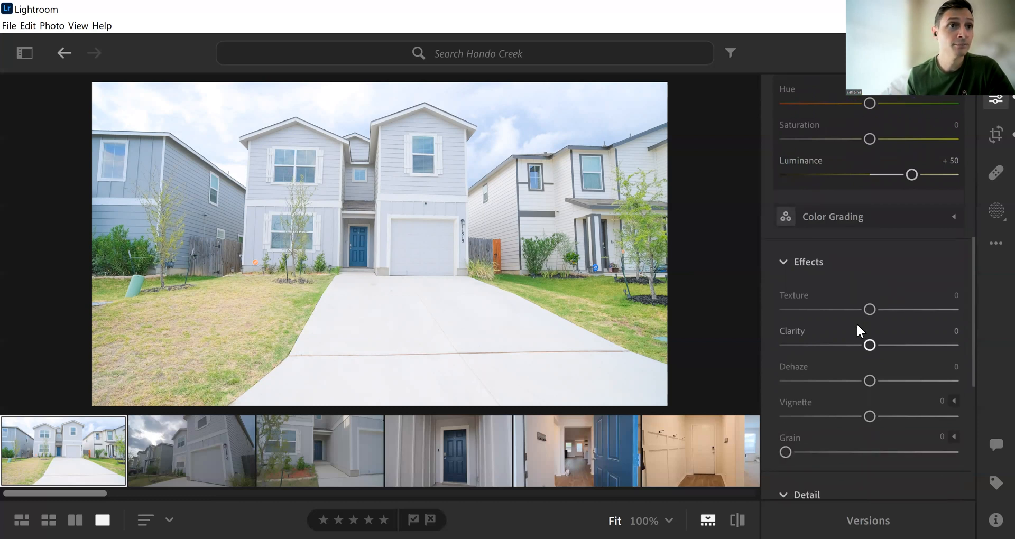
Step: Set the photo's Sharpening to 50 in the Detail adjustments
{"action": "scroll", "coordinate": [880, 325], "scroll_direction": "up", "scroll_amount": 3}
{"action": "scroll", "coordinate": [881, 326], "scroll_direction": "down", "scroll_amount": 5}
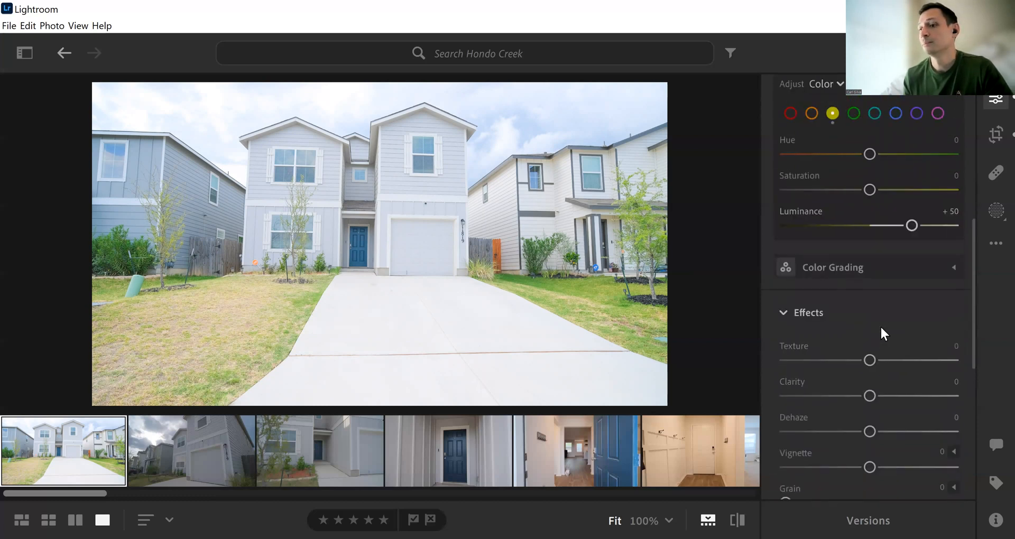
{"action": "scroll", "coordinate": [881, 325], "scroll_direction": "down", "scroll_amount": 4}
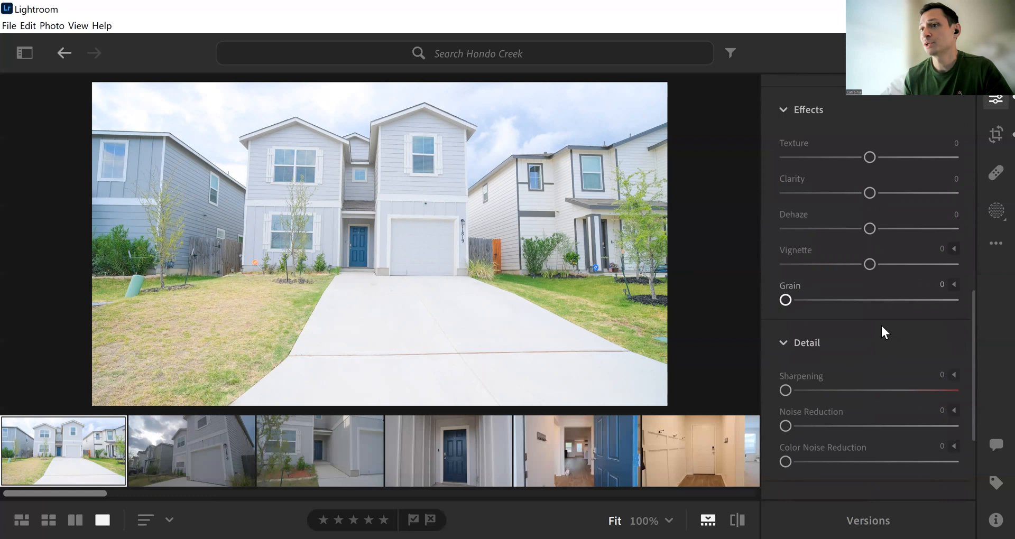
{"action": "scroll", "coordinate": [850, 288], "scroll_direction": "down", "scroll_amount": 2}
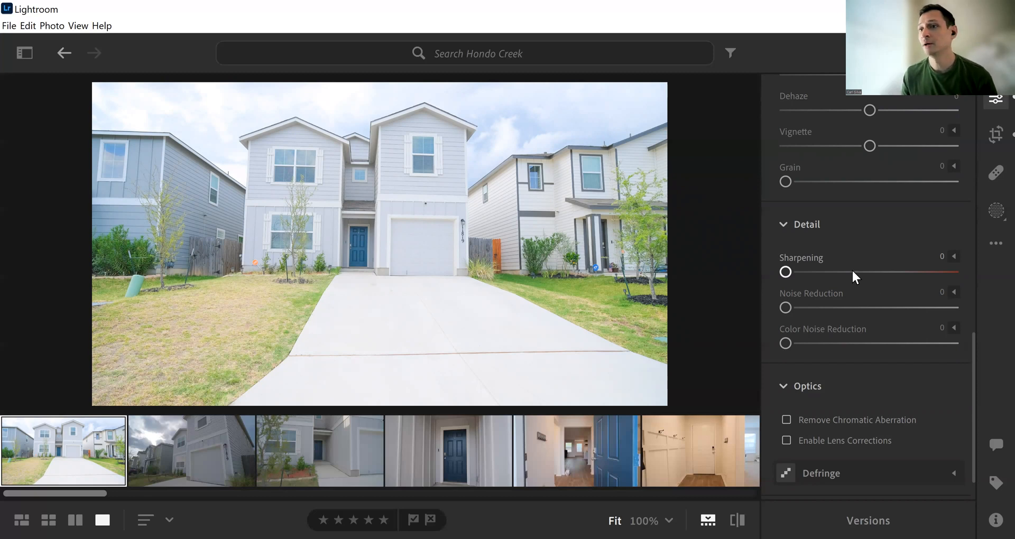
{"action": "left_click_drag", "start_coordinate": [788, 270], "coordinate": [840, 274]}
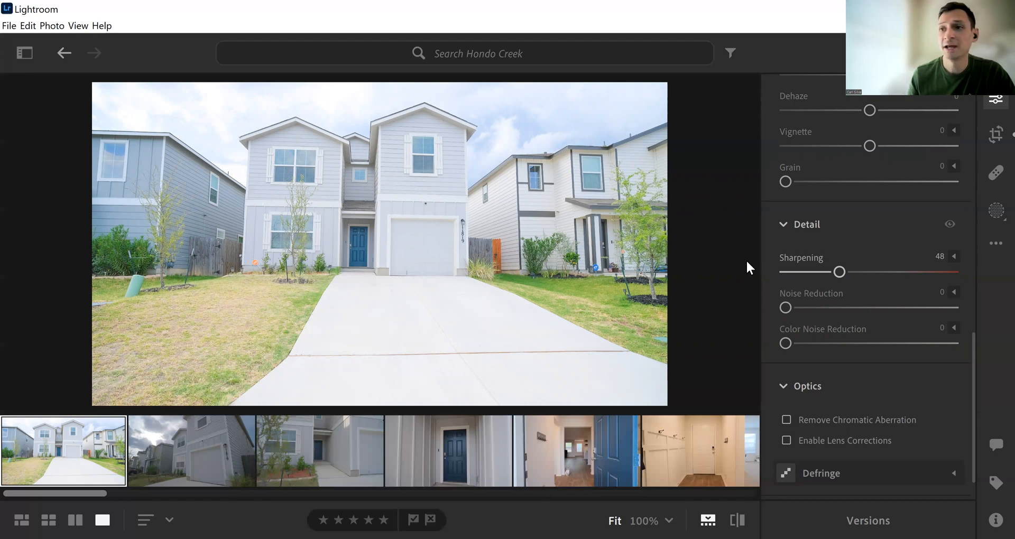
{"action": "mouse_move", "coordinate": [839, 272]}
{"action": "left_mouse_down"}
{"action": "mouse_move", "coordinate": [795, 274]}
{"action": "mouse_move", "coordinate": [855, 274]}
{"action": "mouse_move", "coordinate": [788, 275]}
{"action": "mouse_move", "coordinate": [868, 278]}
{"action": "mouse_move", "coordinate": [769, 278]}
{"action": "mouse_move", "coordinate": [902, 275]}
{"action": "mouse_move", "coordinate": [784, 273]}
{"action": "mouse_move", "coordinate": [840, 270]}
{"action": "left_mouse_up"}
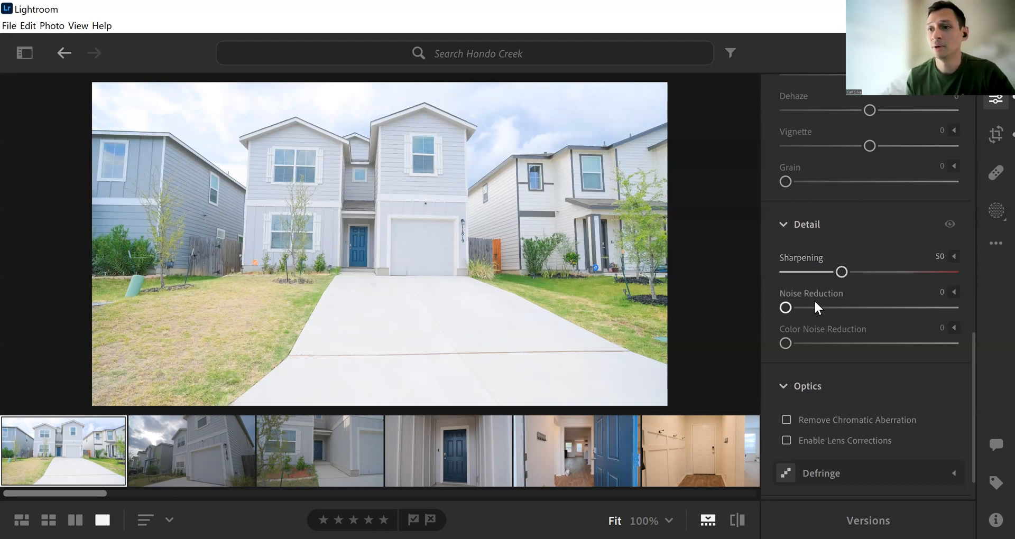
Step: Set the photo's Noise Reduction to 30 in the Detail adjustments
{"action": "left_click_drag", "start_coordinate": [788, 307], "coordinate": [837, 310]}
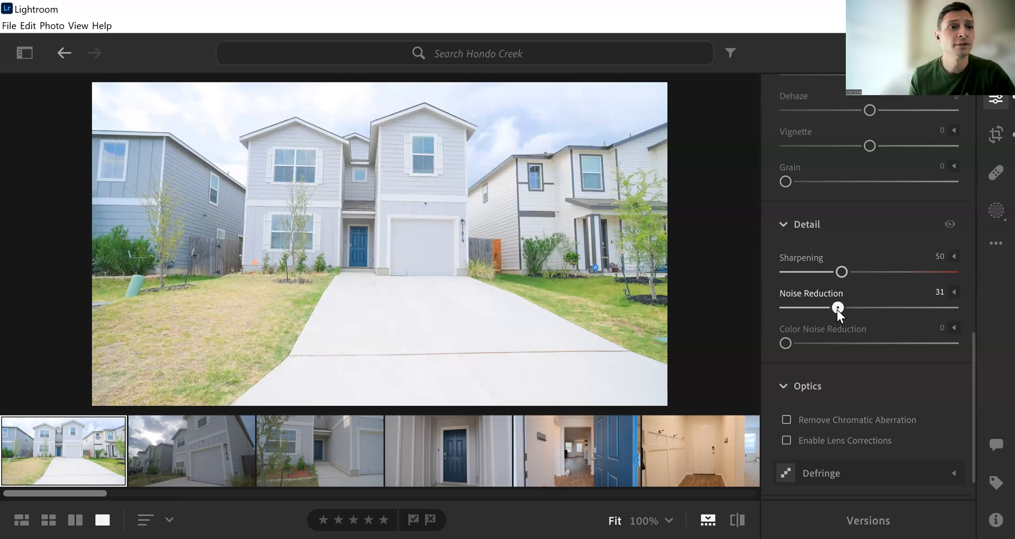
{"action": "mouse_move", "coordinate": [845, 309]}
{"action": "left_mouse_down"}
{"action": "mouse_move", "coordinate": [798, 308]}
{"action": "mouse_move", "coordinate": [848, 309]}
{"action": "left_mouse_up"}
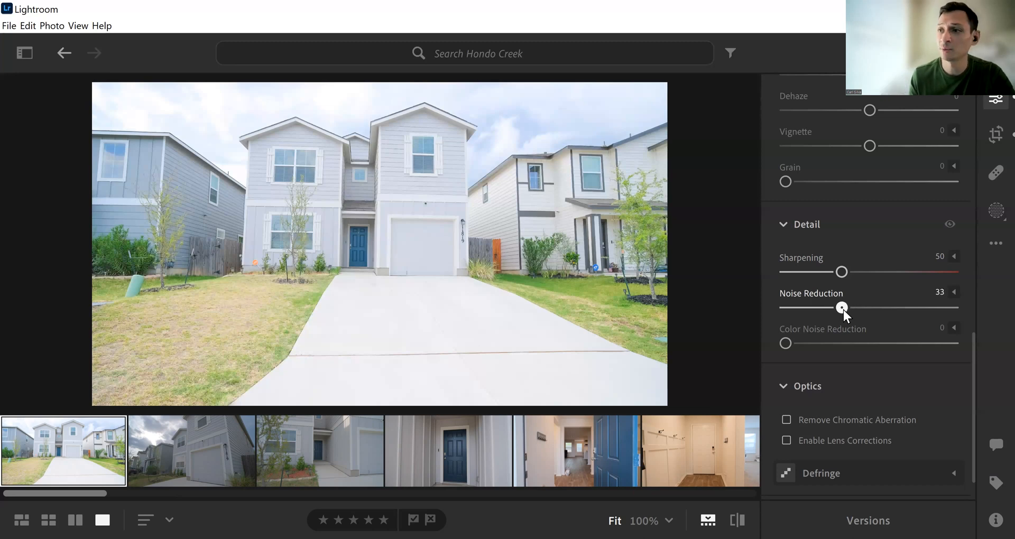
{"action": "left_click_drag", "start_coordinate": [839, 310], "coordinate": [837, 310]}
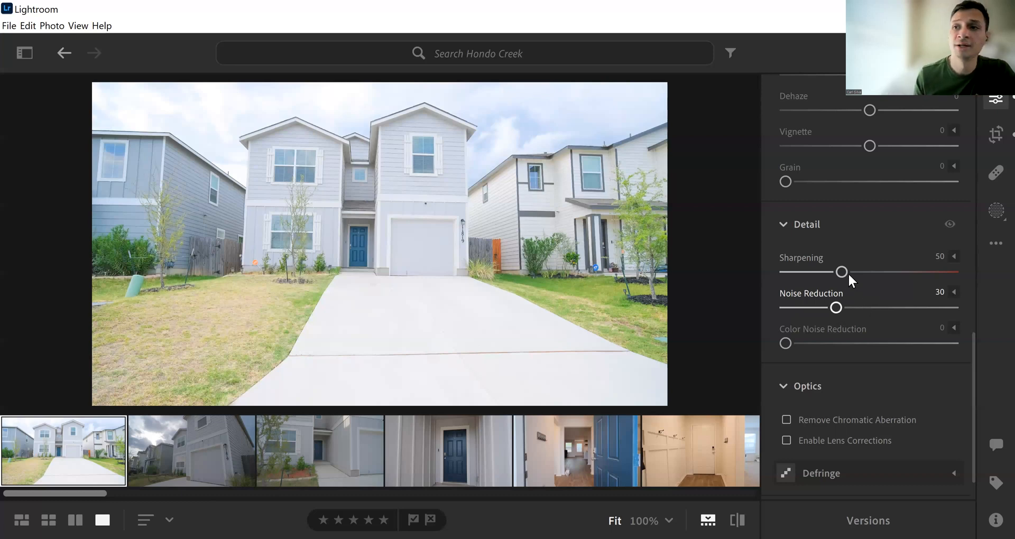
Step: Lower the Sharpening to 0 to compare the effect, and return it to 50
{"action": "left_click_drag", "start_coordinate": [840, 273], "coordinate": [764, 274]}
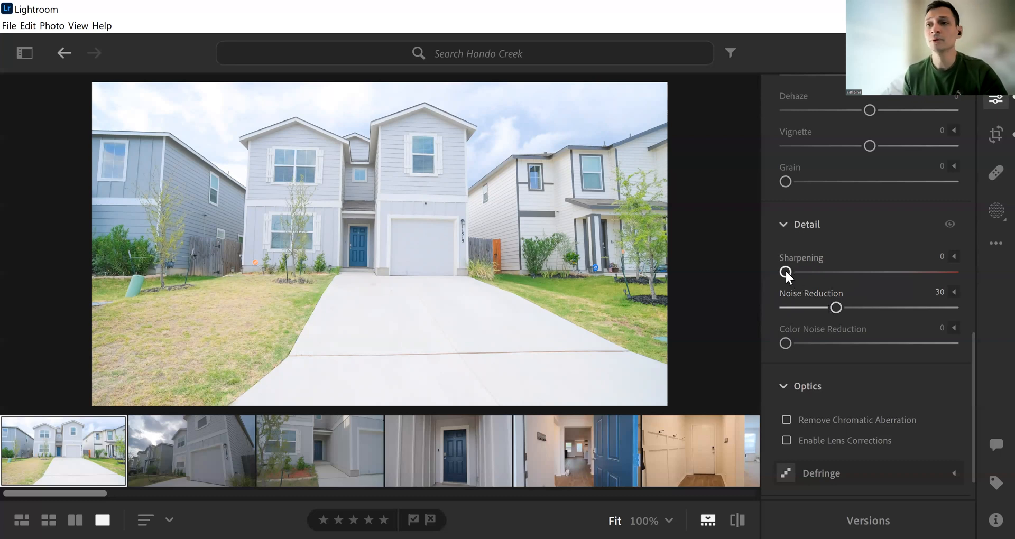
{"action": "left_click_drag", "start_coordinate": [792, 272], "coordinate": [817, 272]}
{"action": "left_click_drag", "start_coordinate": [807, 271], "coordinate": [842, 277]}
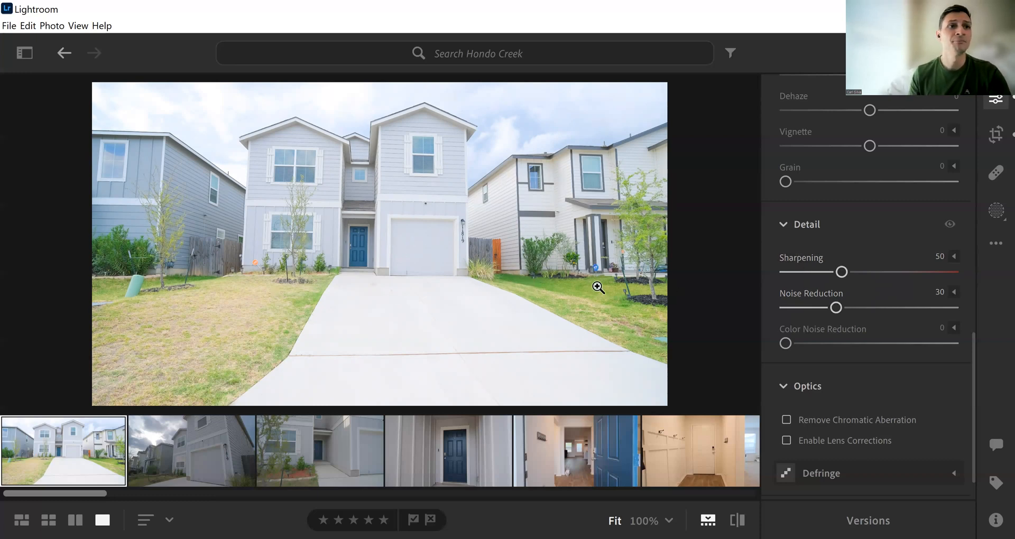
Step: Crop the photo's left and right sides inward to frame the central house with the blue door, and apply the crop
{"action": "scroll", "coordinate": [926, 201], "scroll_direction": "up", "scroll_amount": 1}
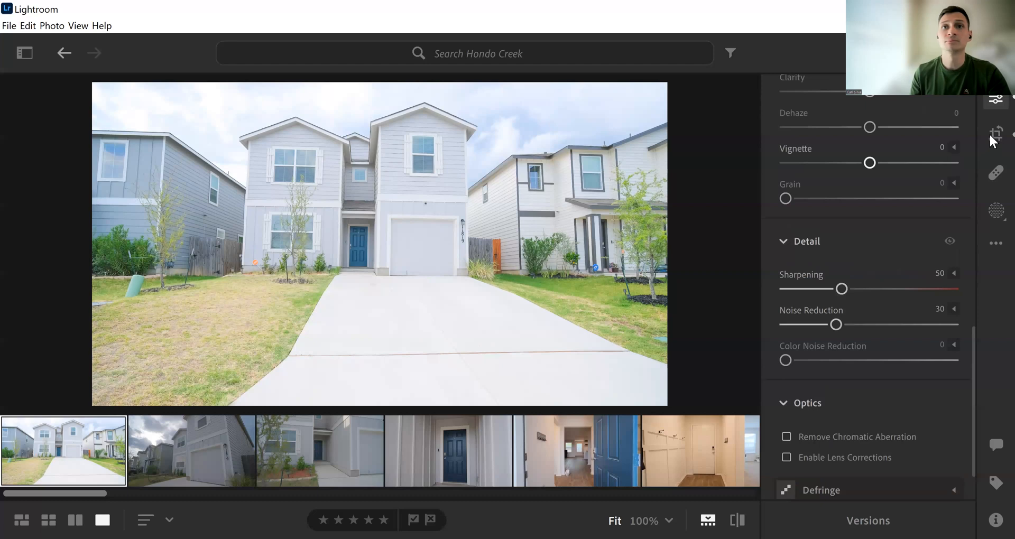
{"action": "left_click", "coordinate": [989, 134]}
{"action": "left_click_drag", "start_coordinate": [105, 241], "coordinate": [146, 252]}
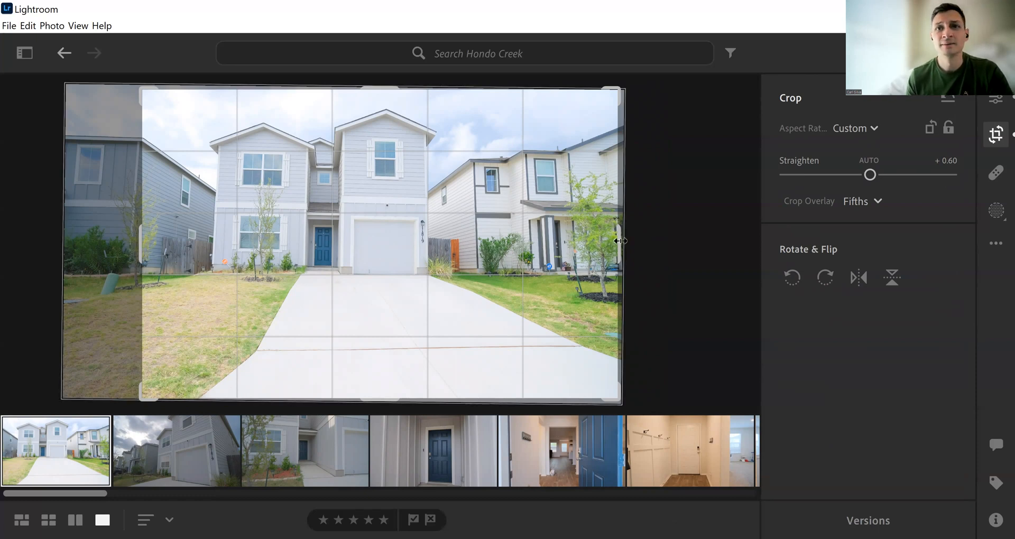
{"action": "left_click_drag", "start_coordinate": [621, 242], "coordinate": [561, 242]}
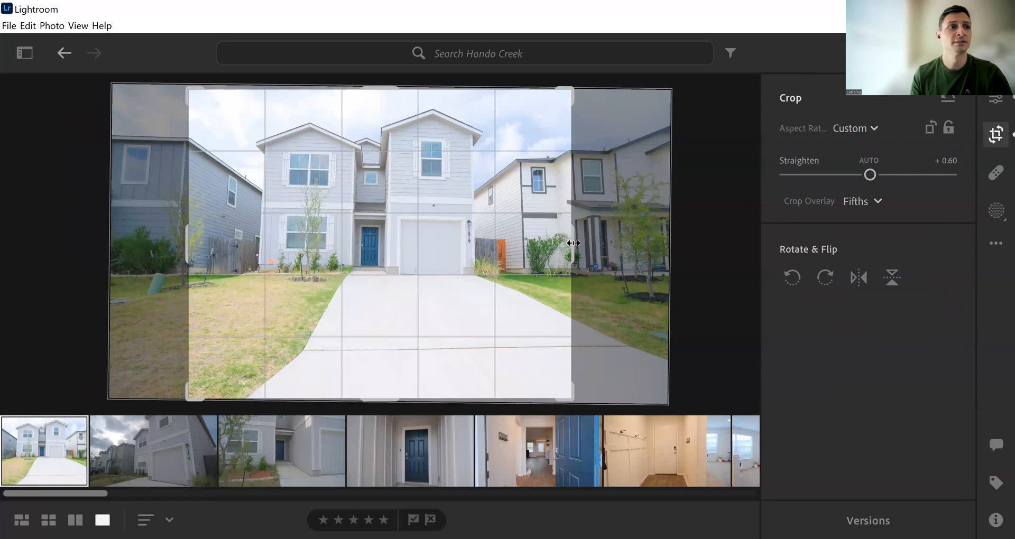
{"action": "left_click_drag", "start_coordinate": [573, 243], "coordinate": [568, 245]}
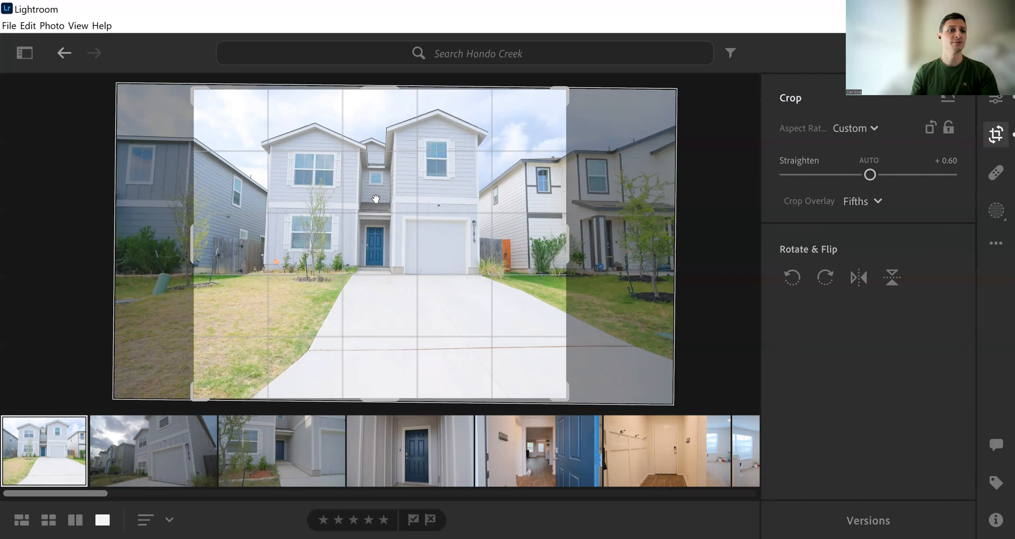
{"action": "key", "text": "Return"}
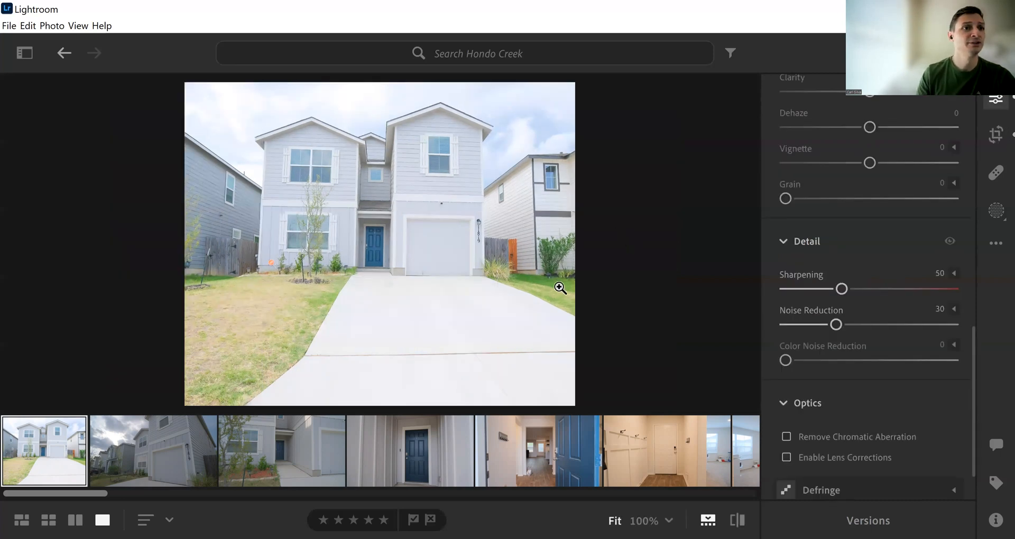
Step: Crop away the lower part of the driveway and lawn by raising the crop's bottom edge, and apply the crop
{"action": "left_click", "coordinate": [996, 135]}
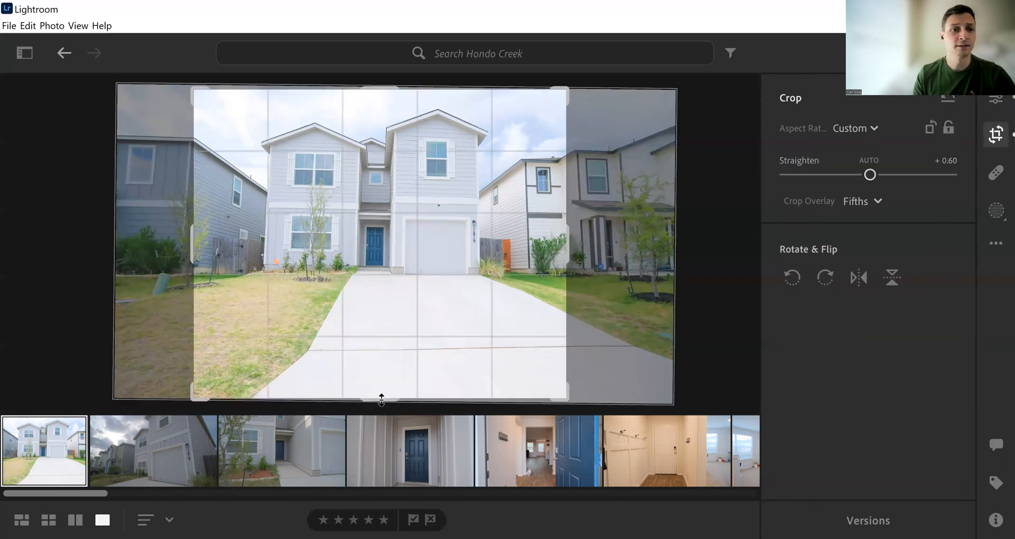
{"action": "left_click_drag", "start_coordinate": [381, 386], "coordinate": [381, 370]}
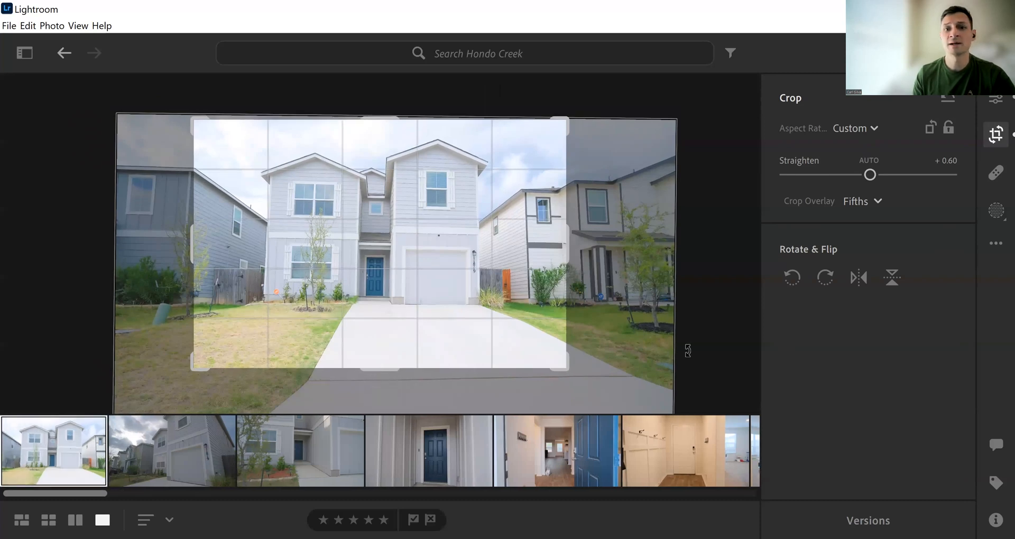
{"action": "key", "text": "e"}
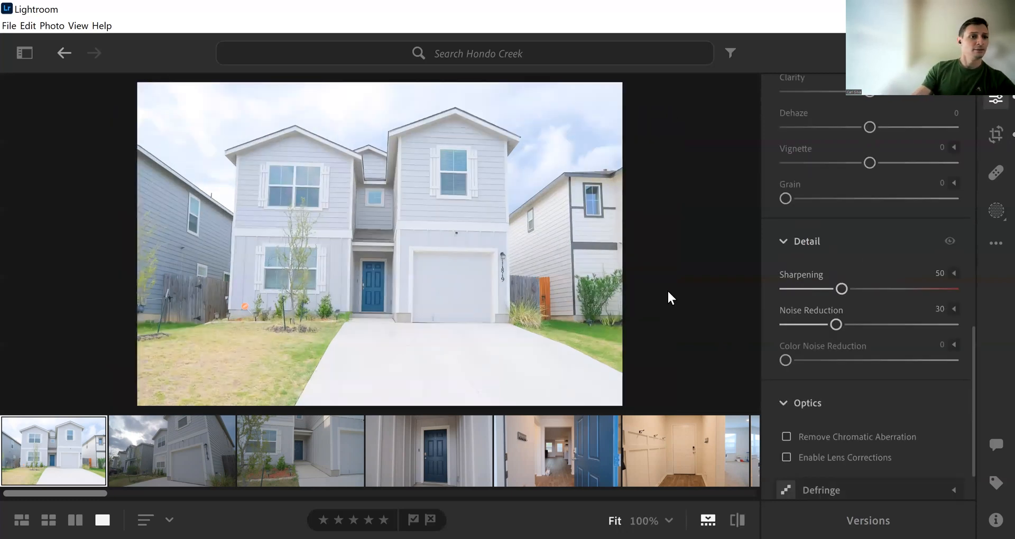
Step: Rotate the cropped photo slightly to a Straighten value of +0.35 and apply it
{"action": "left_click", "coordinate": [994, 133]}
{"action": "left_click_drag", "start_coordinate": [708, 280], "coordinate": [722, 262]}
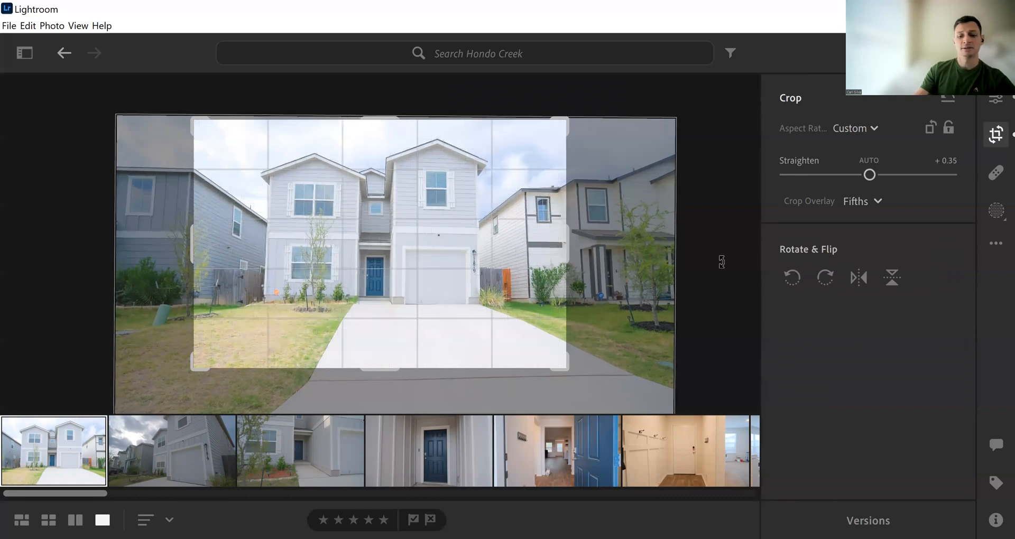
{"action": "key", "text": "Return"}
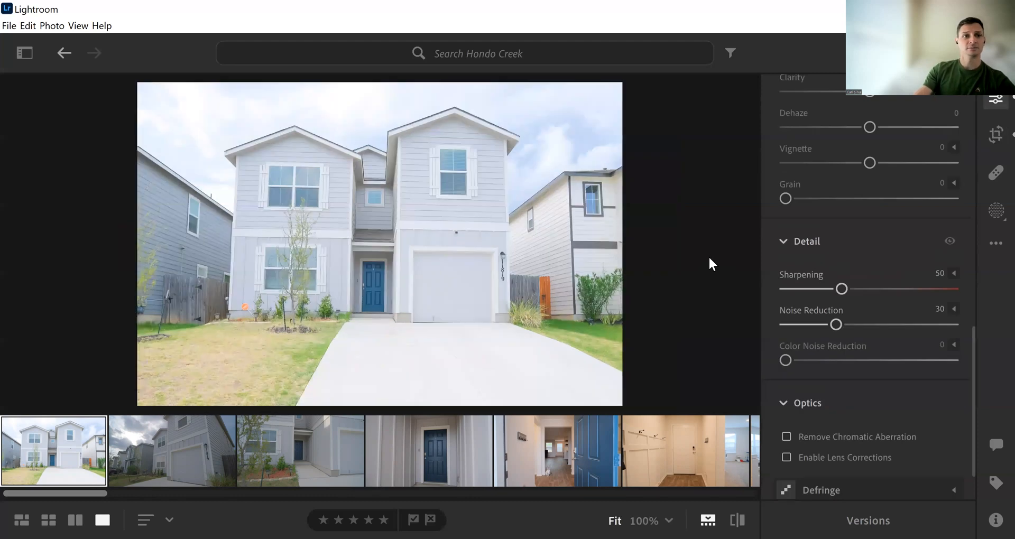